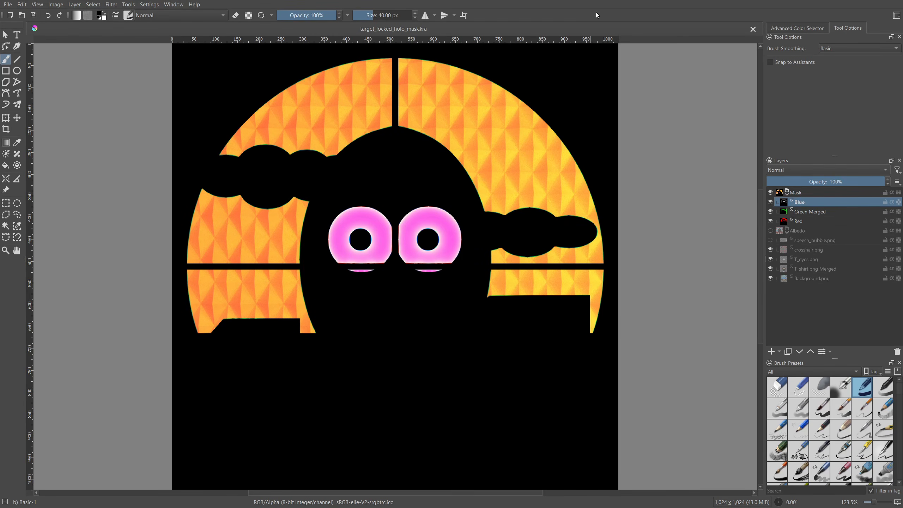
- Replace the Blue, Green Merged and Red layers in the Mask group with a new paint layer named Red
left_click(805, 222, "shift")
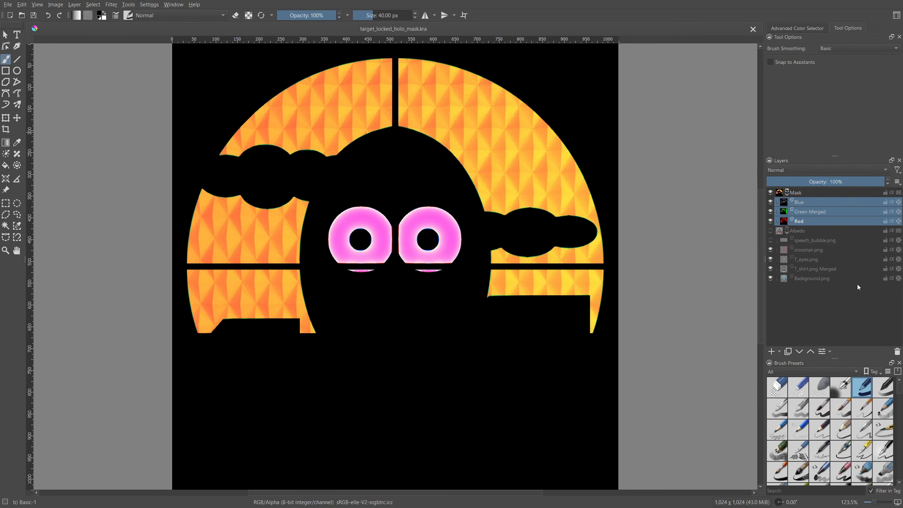
left_click(896, 351)
left_click(771, 351)
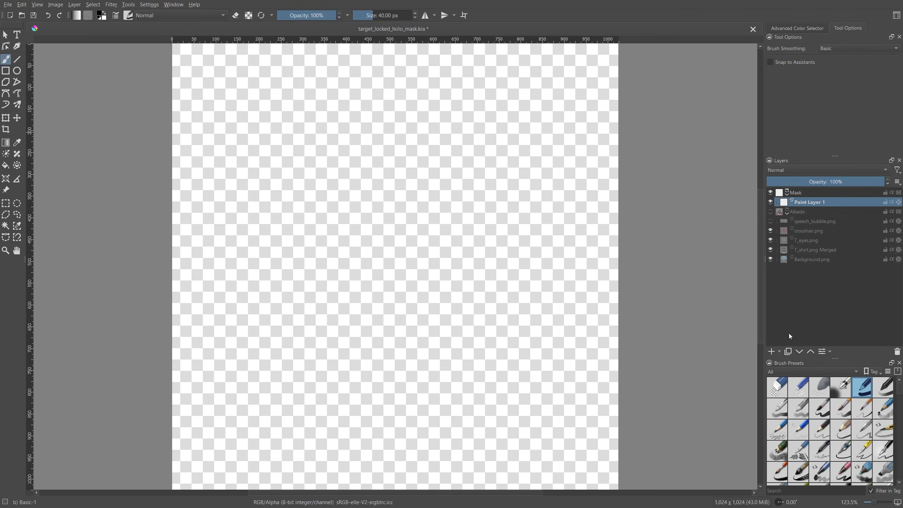
double_click(818, 201)
type("Red")
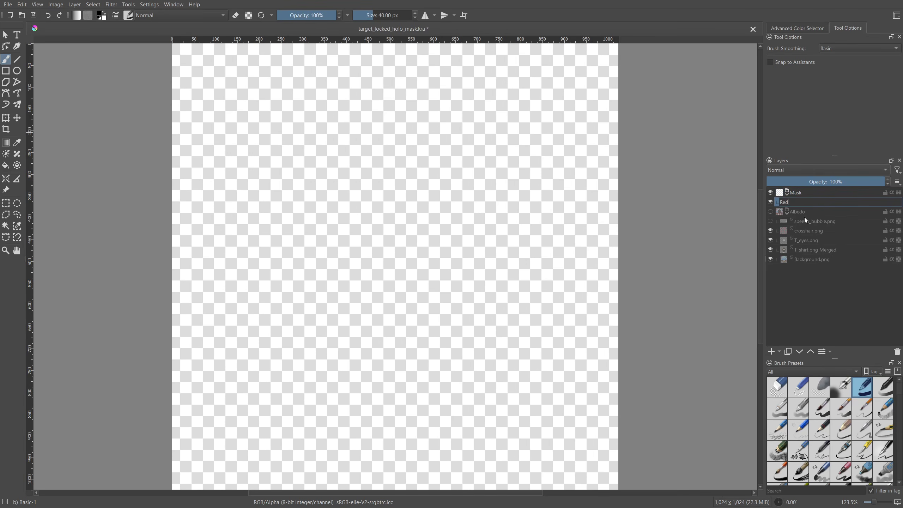
key("Return")
left_click(821, 352)
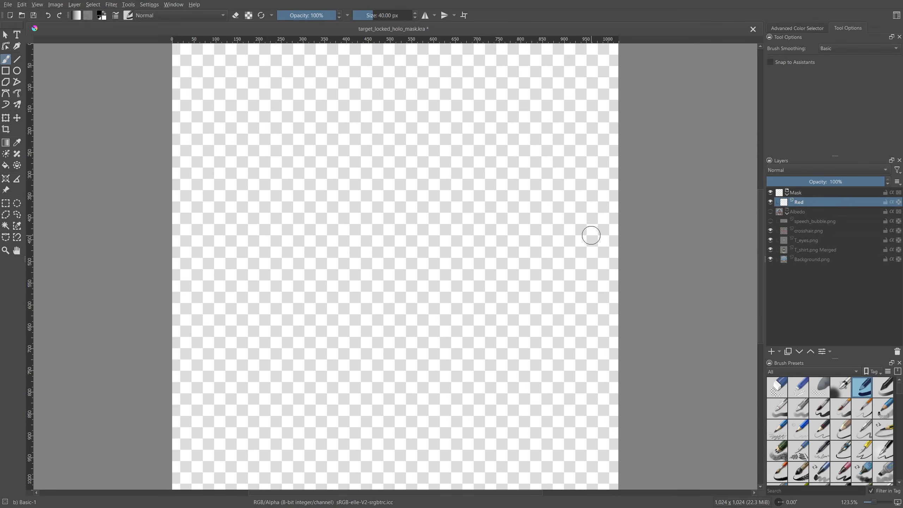
- Fill the Red layer with black and place a duplicate of crosshair.png above it in the Mask group
key("f")
left_click(326, 186)
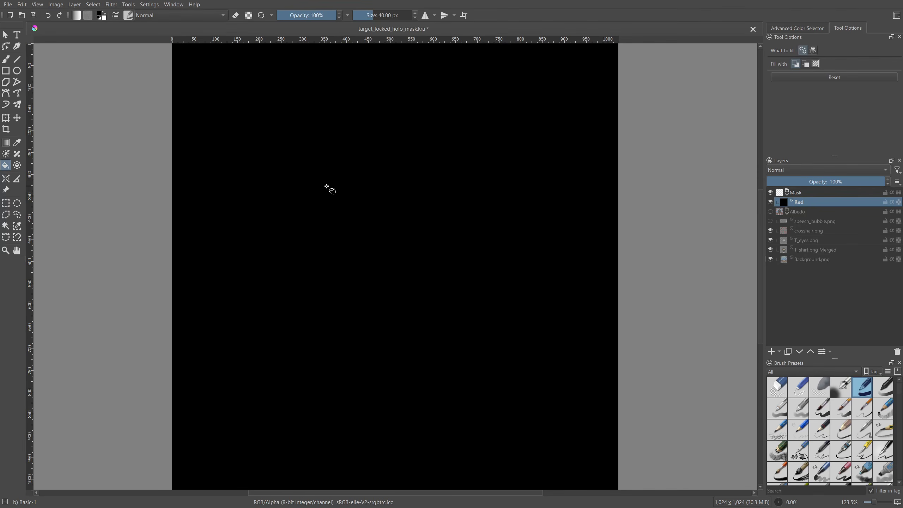
left_click(811, 231)
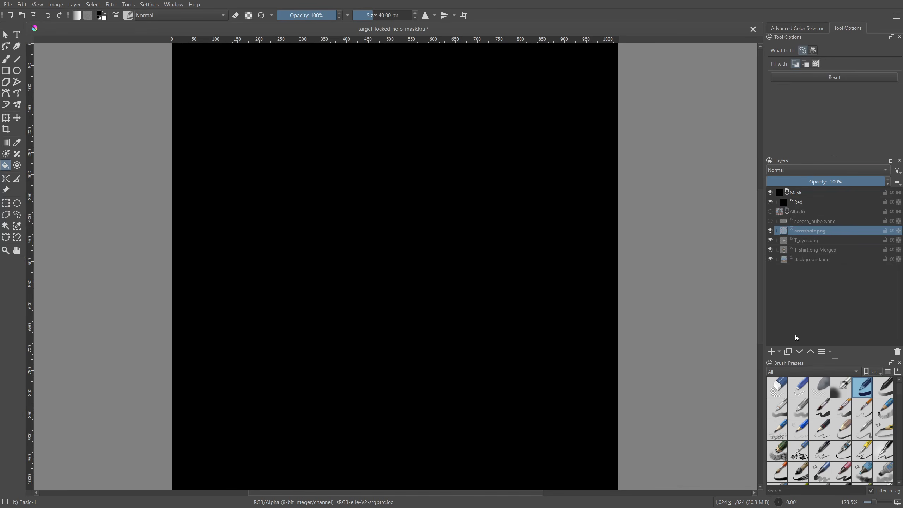
left_click(787, 351)
left_click_drag(804, 230, 808, 195)
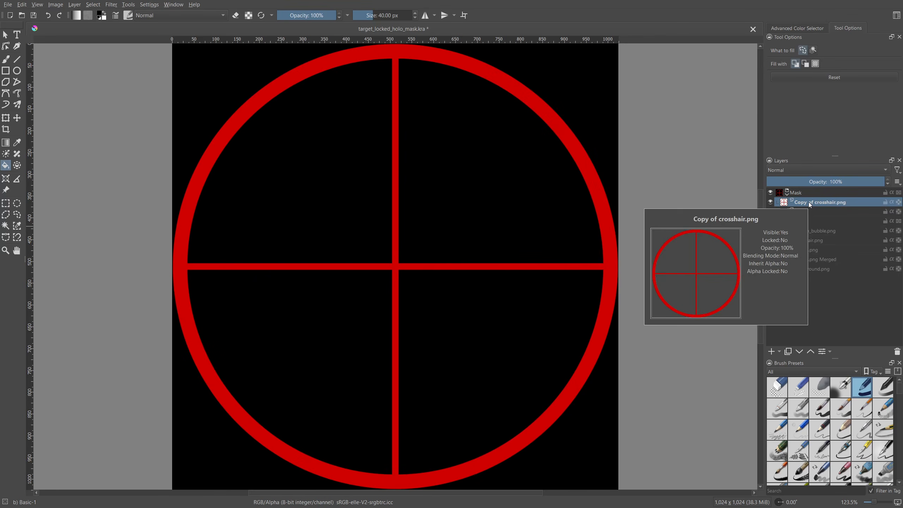
- Turn the copied crosshair black with a color adjustment curve, lowering the output at input 255 to 0
left_click(115, 5)
mouse_move(152, 35)
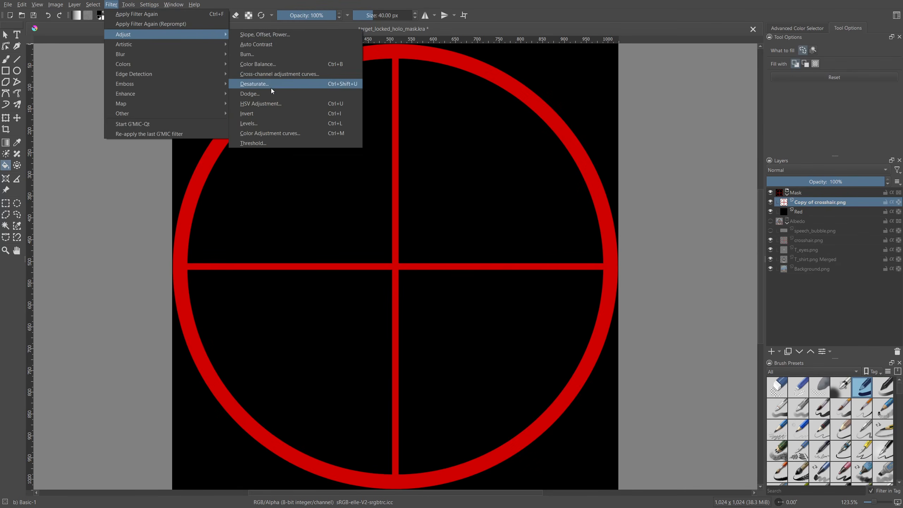
left_click(278, 134)
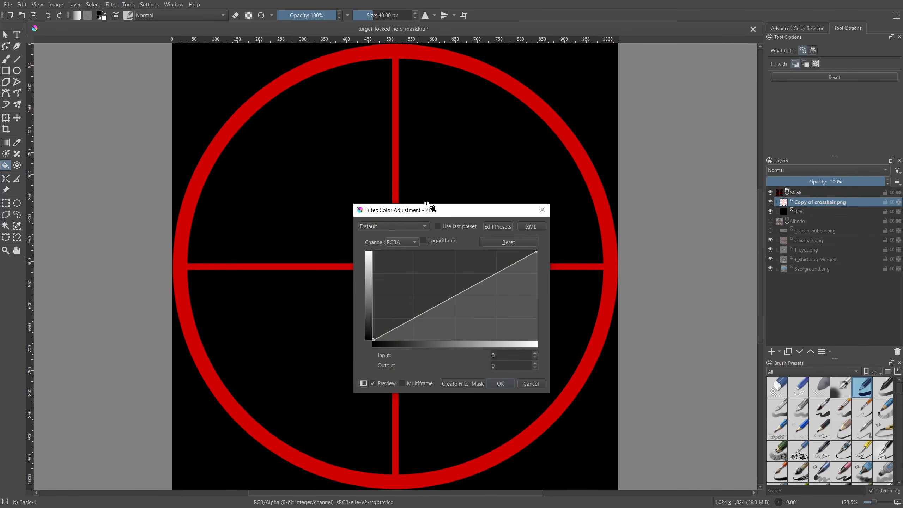
left_click_drag(537, 252, 592, 351)
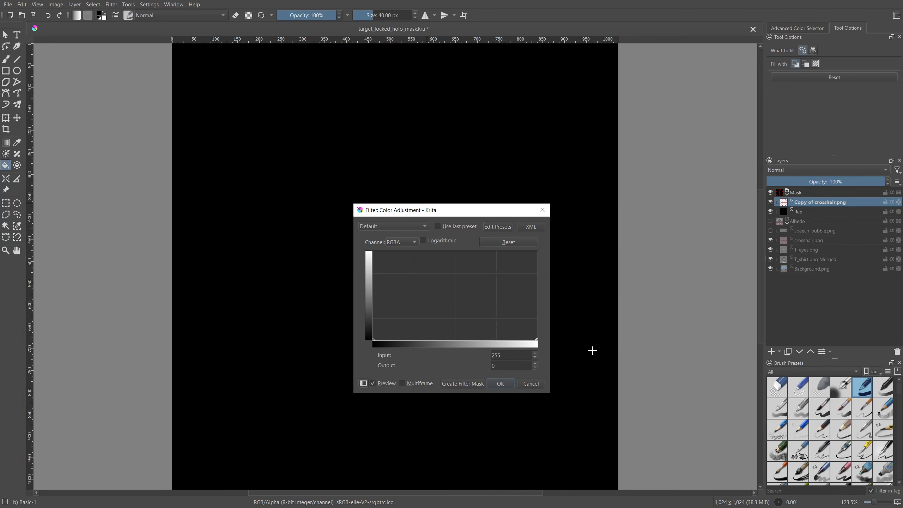
left_click(500, 384)
- Hide the Red layer and make a circular selection about 966 px wide, centred on the crosshair and ending inside its ring
left_click(770, 212)
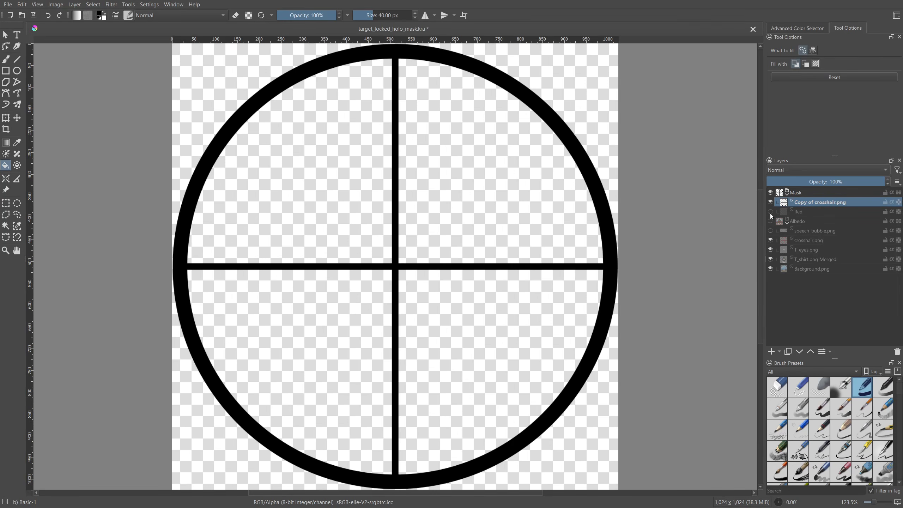
left_click(17, 204)
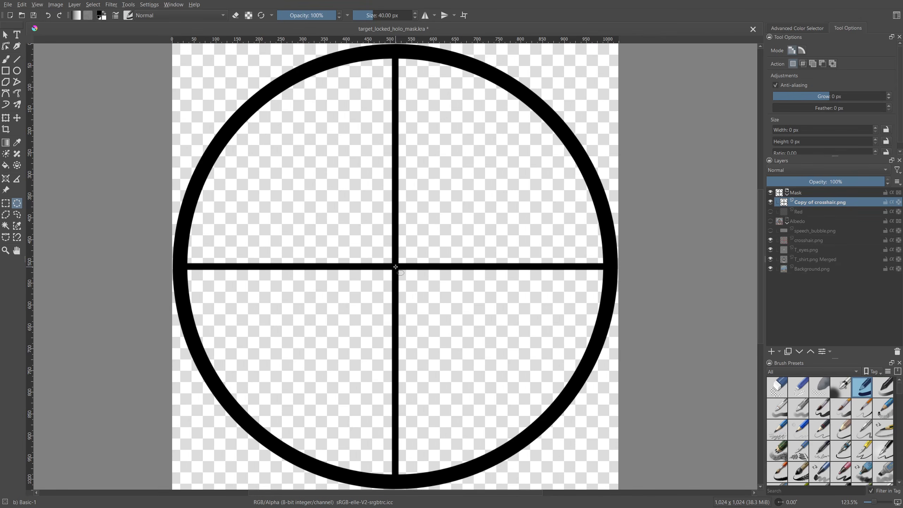
left_click_drag(399, 273, 400, 272)
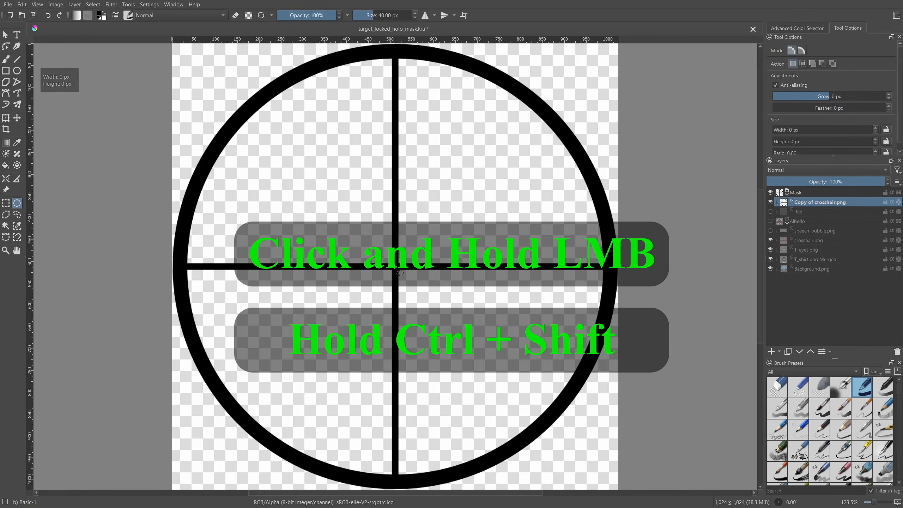
left_click_drag(395, 267, 648, 477)
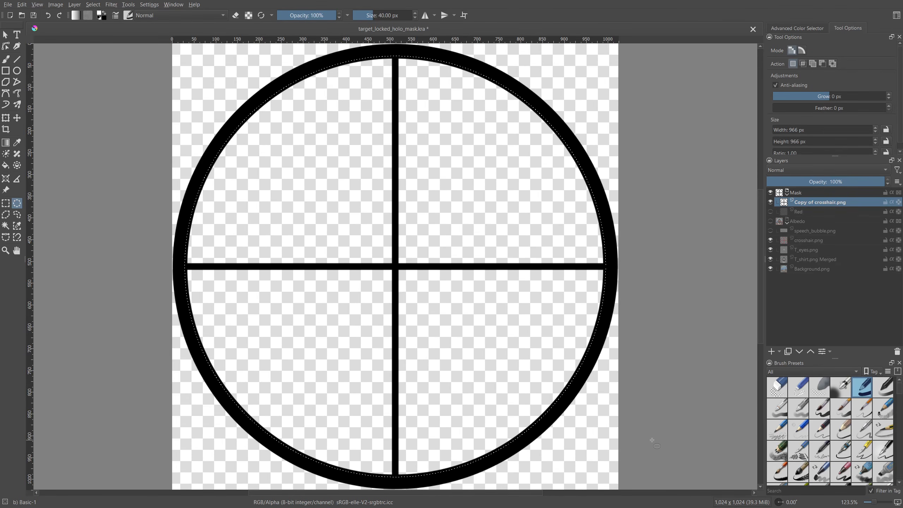
- Show the Red layer again and fill the circular selection on it with white
left_click(770, 212)
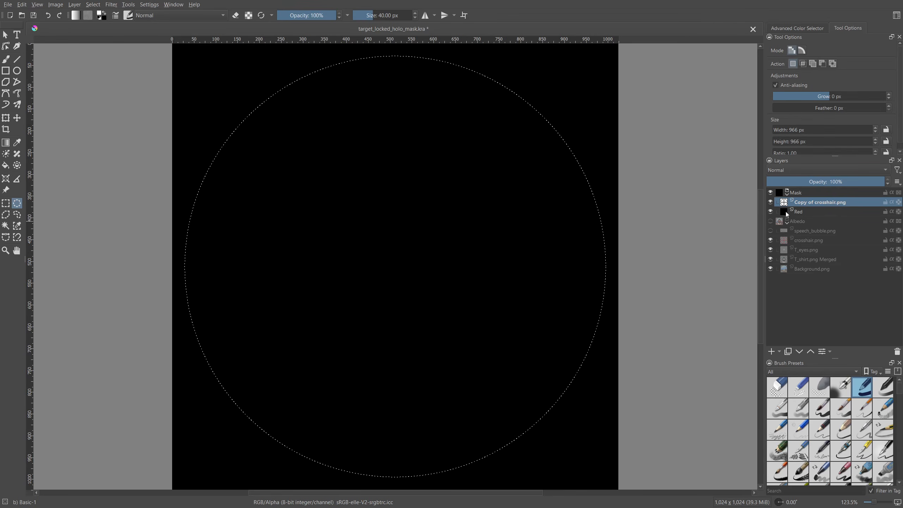
left_click(793, 213)
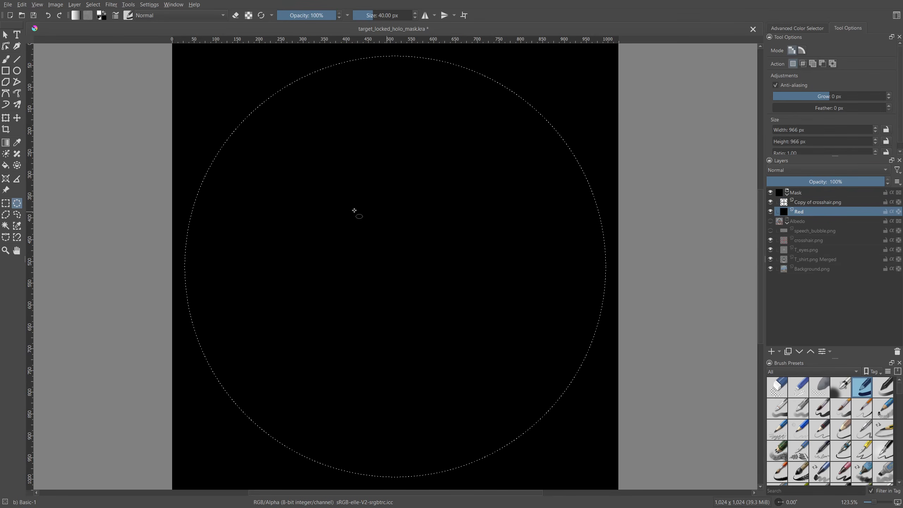
left_click(5, 165)
left_click(250, 179)
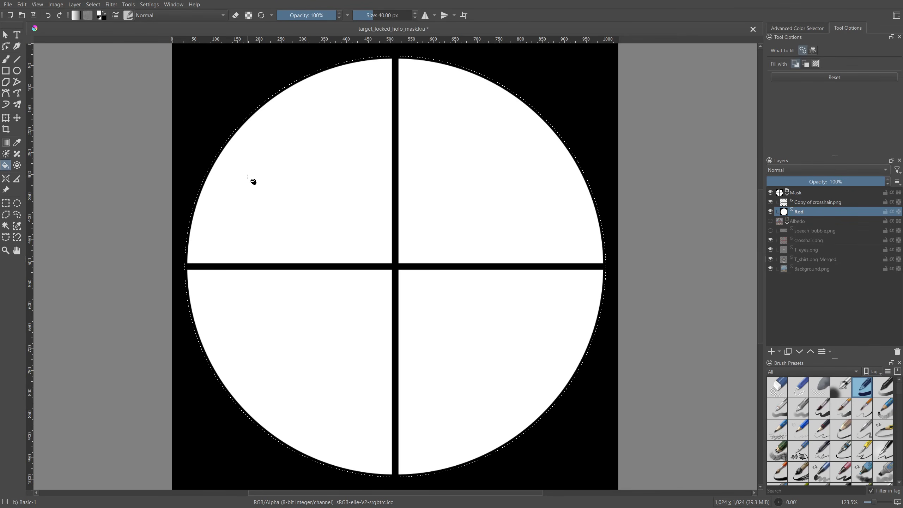
- Merge the crosshair copy down into the Red layer
left_click(811, 200)
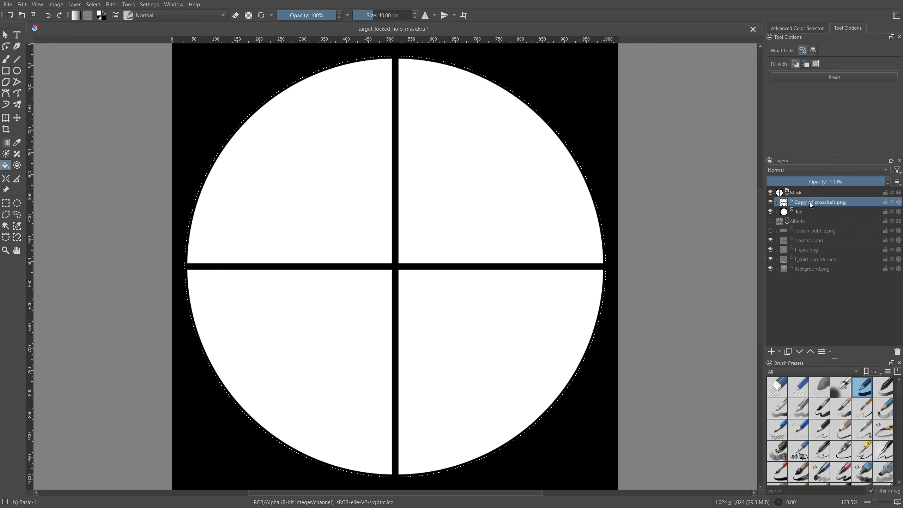
right_click(810, 202)
left_click(821, 285)
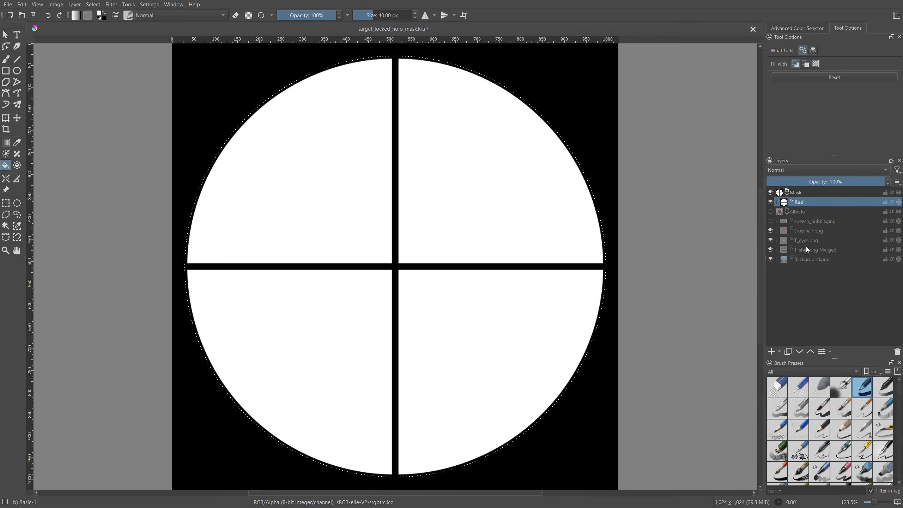
- Disable the Green and Blue channels of the Red layer in its layer properties
left_click(821, 351)
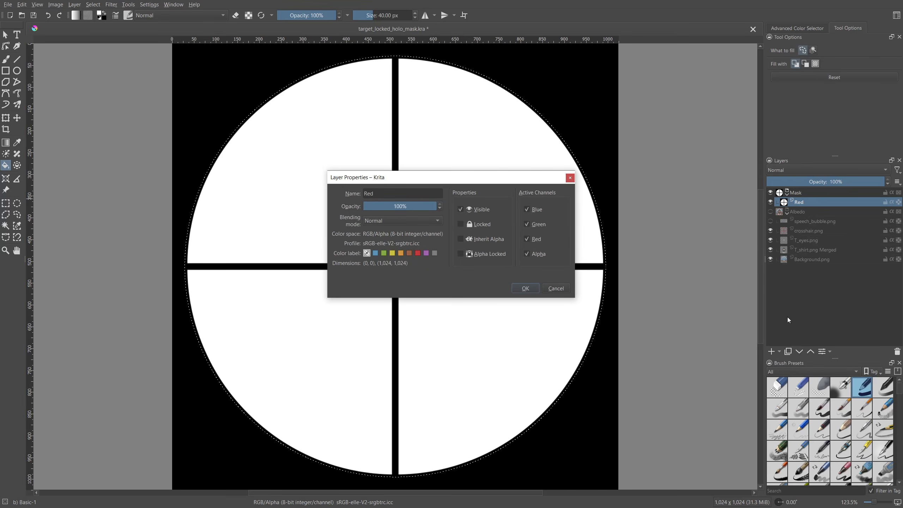
left_click(527, 224)
left_click(526, 209)
left_click(525, 288)
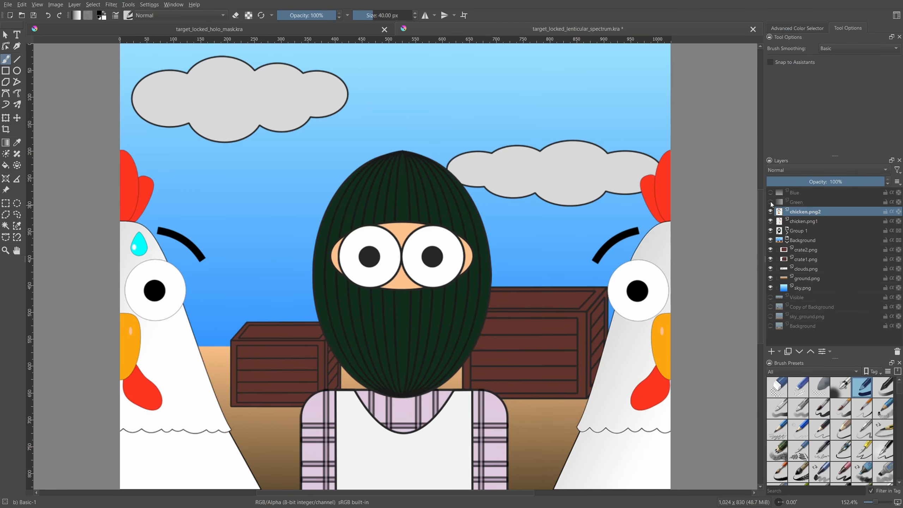
- Examine the Green and Blue gradient layers of target_locked_lenticular_spectrum.kra, then hide both again
left_click(770, 202)
mouse_move(770, 201)
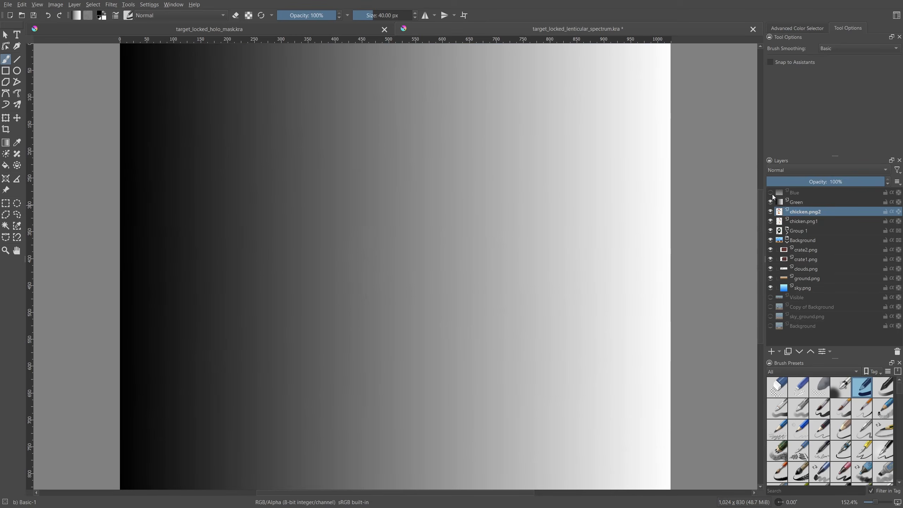
left_click(770, 193)
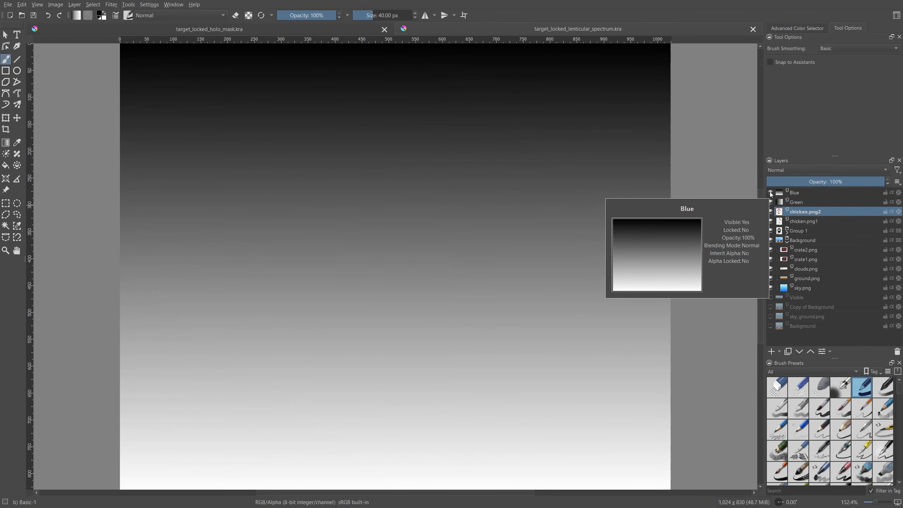
left_click(768, 192)
left_click(768, 201)
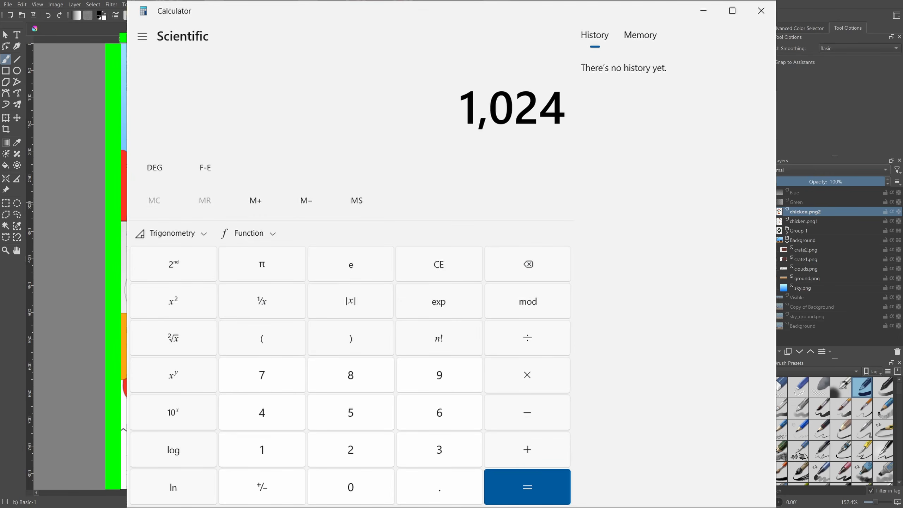
- In Calculator, divide the image width 1024 by the height 830 to get the aspect ratio
key("slash")
type("830")
key("Return")
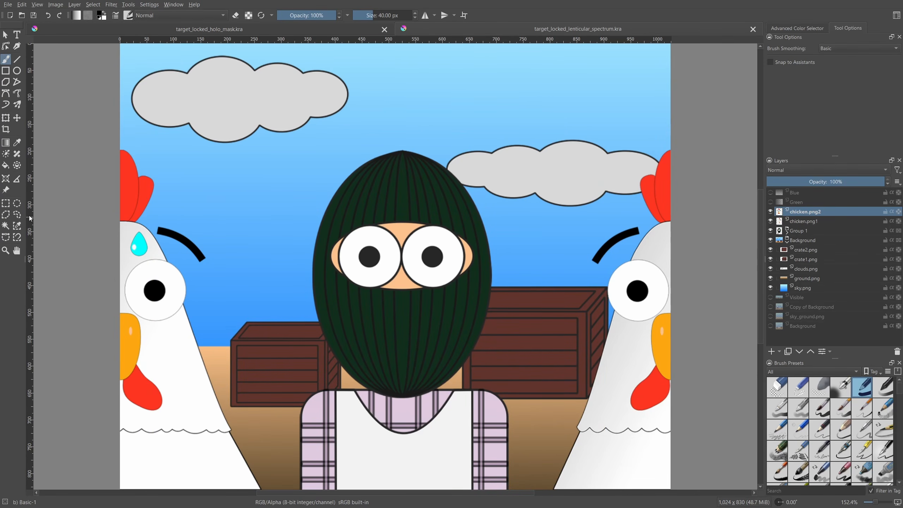
- Set the rectangular selection's ratio to 1.23 and lock it
left_click(6, 203)
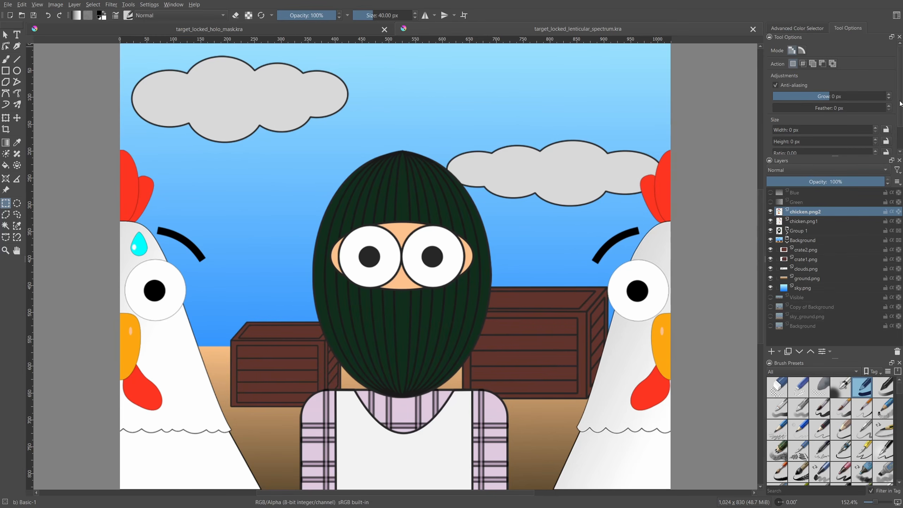
left_click_drag(900, 103, 901, 129)
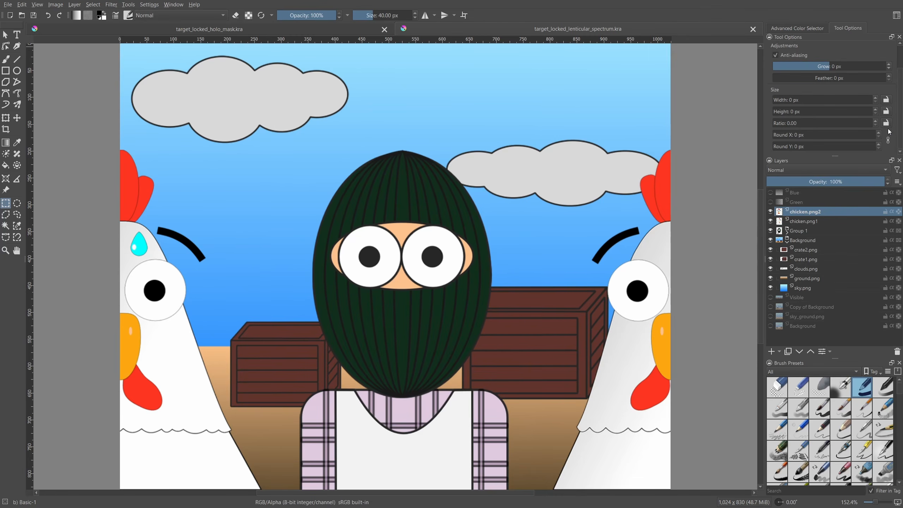
left_click(839, 124)
type("1.23")
left_click(886, 123)
- Select a rectangle about 841 × 684 px around the masked character, reaching down to the canvas's lower edge
left_click_drag(230, 130, 761, 328)
key("ctrl+shift+a")
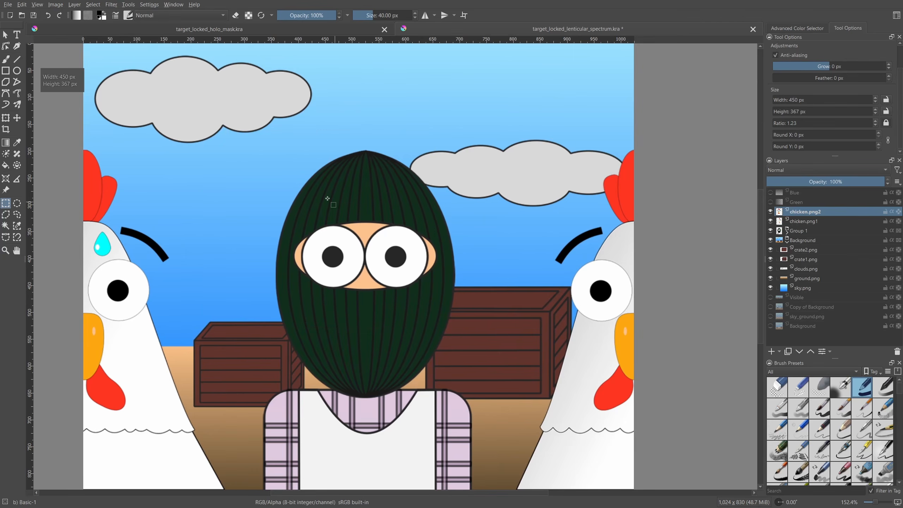
left_click_drag(111, 122, 486, 483)
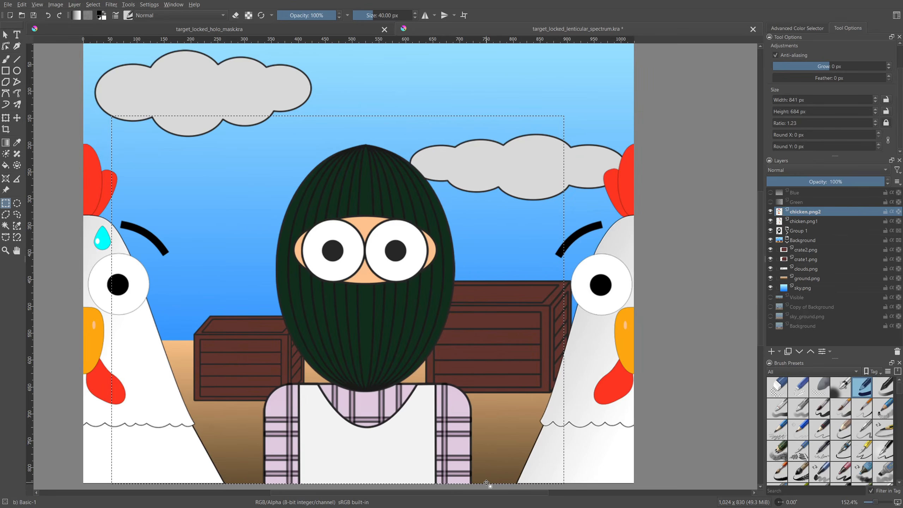
- Show the Green gradient layer and sample its grey at the selection's right edge as background colour and at its left edge as foreground
left_click(770, 202)
left_click(17, 142)
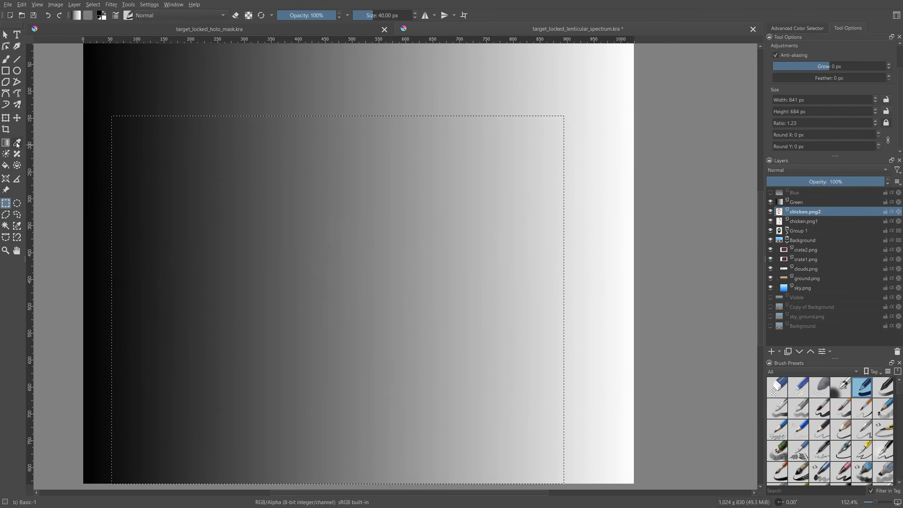
left_click(563, 206)
key("x")
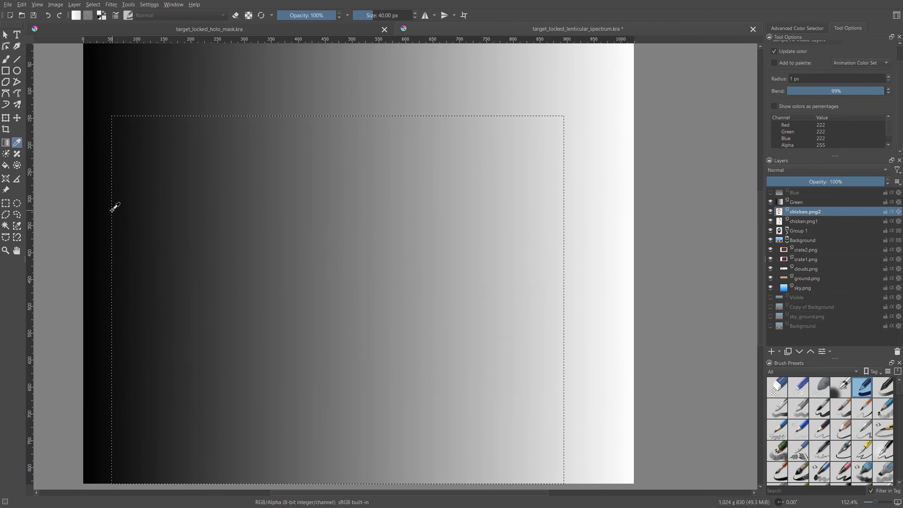
left_click(112, 209)
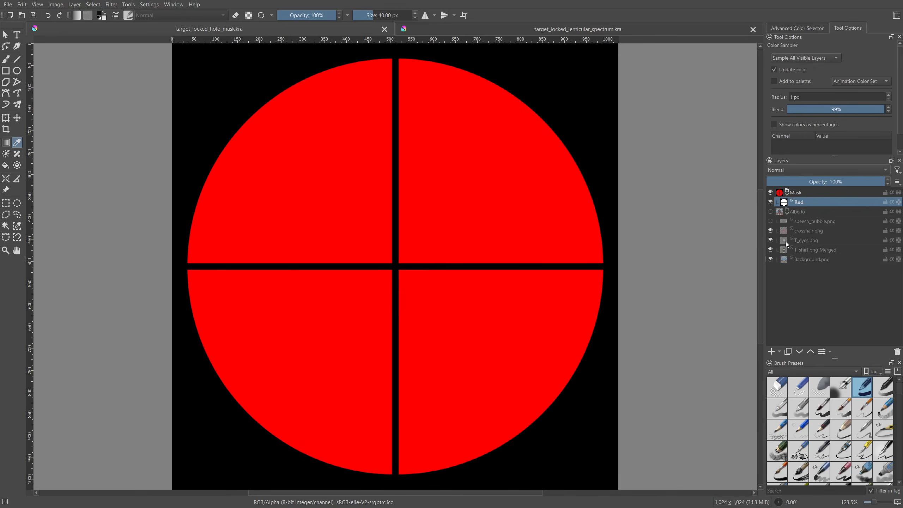
- In target_locked_holo_mask.kra, duplicate the Red layer under the name Green and hide the original
left_click(788, 351)
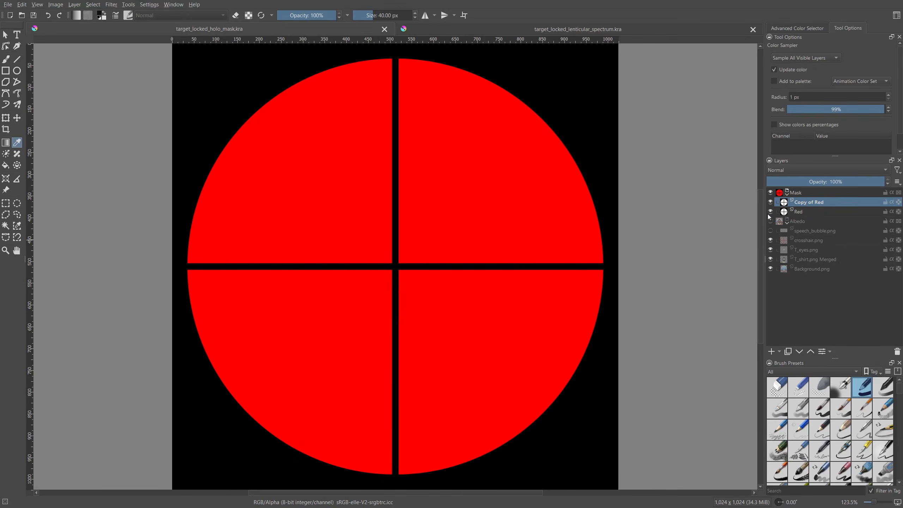
left_click(769, 212)
double_click(798, 202)
type("Green")
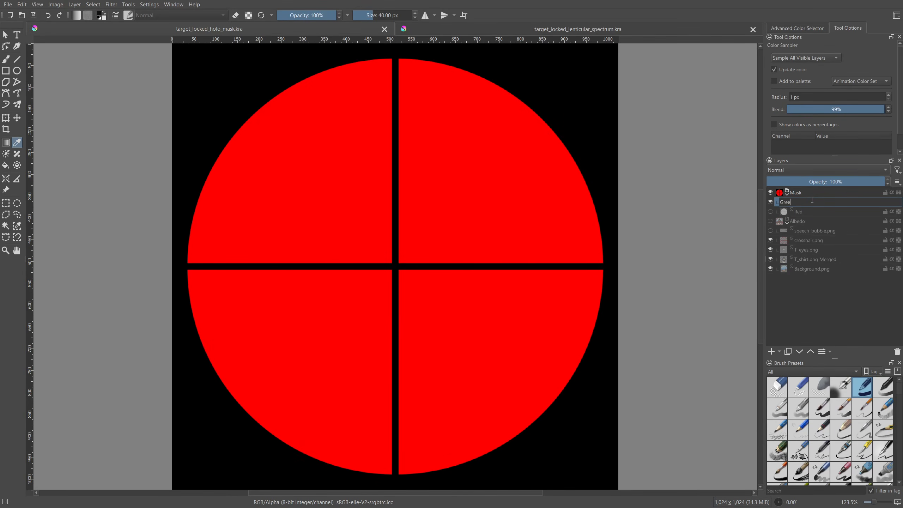
key("Return")
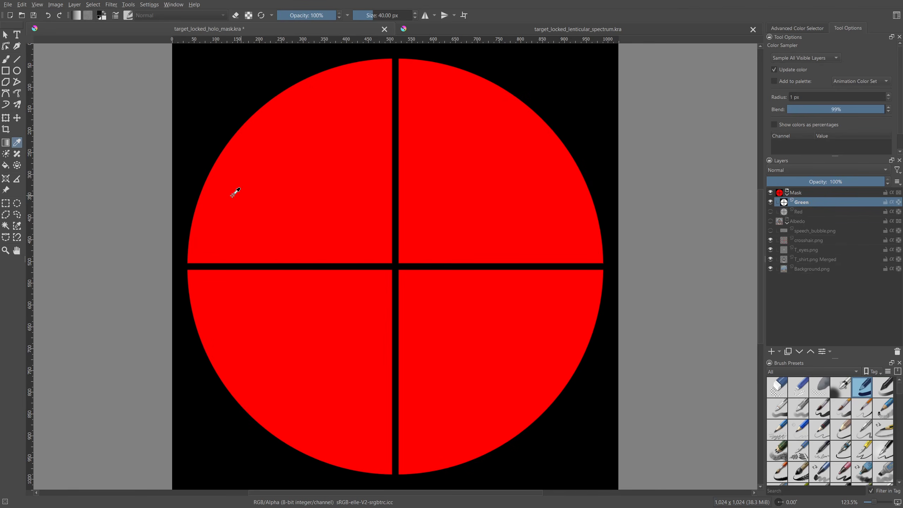
- Select the white circle quadrants on the Green layer by similar colour and limit that layer's active channels to Green and Alpha
left_click(17, 226)
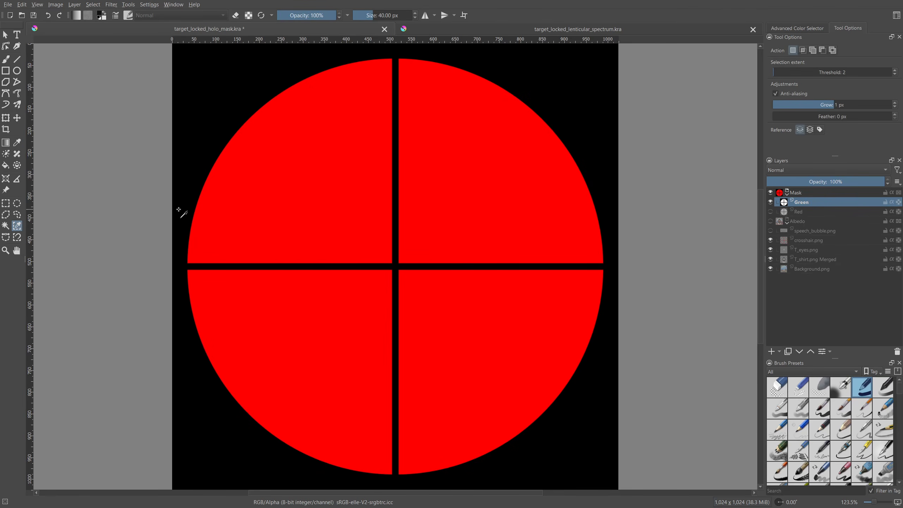
left_click(266, 210)
left_click(821, 351)
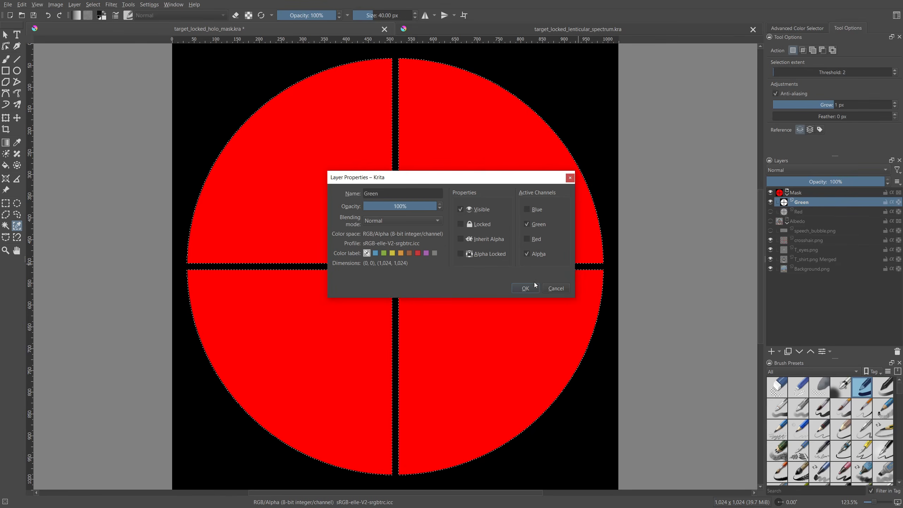
left_click(526, 288)
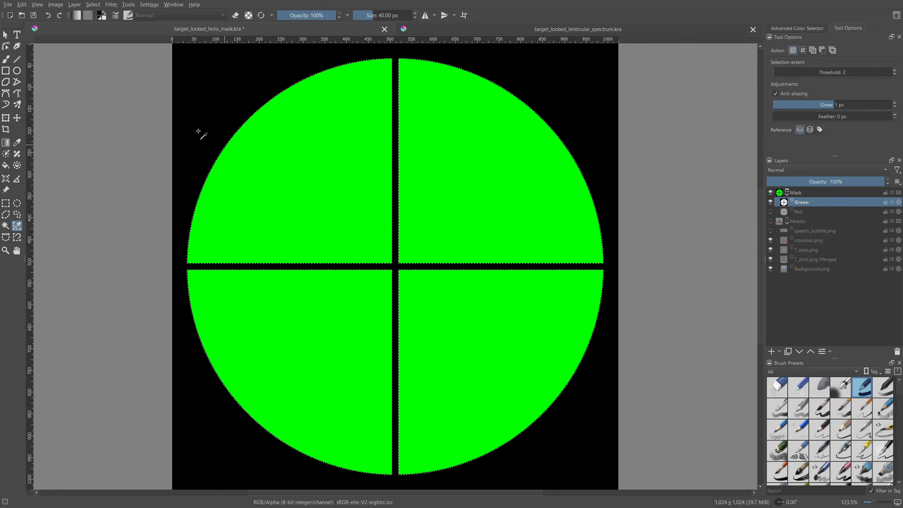
- Fill the selected quadrants on the Green layer with a linear Foreground to Background gradient running from the circle's left edge to its right edge
left_click(77, 15)
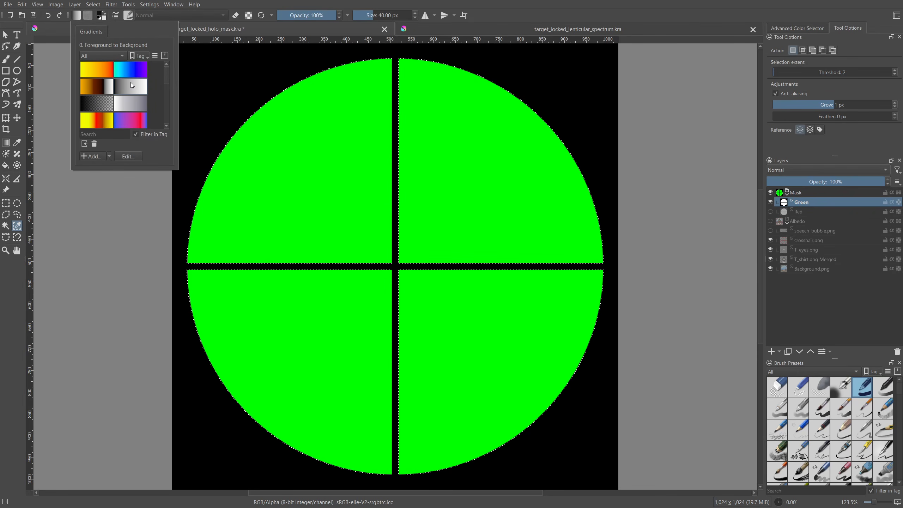
left_click(54, 46)
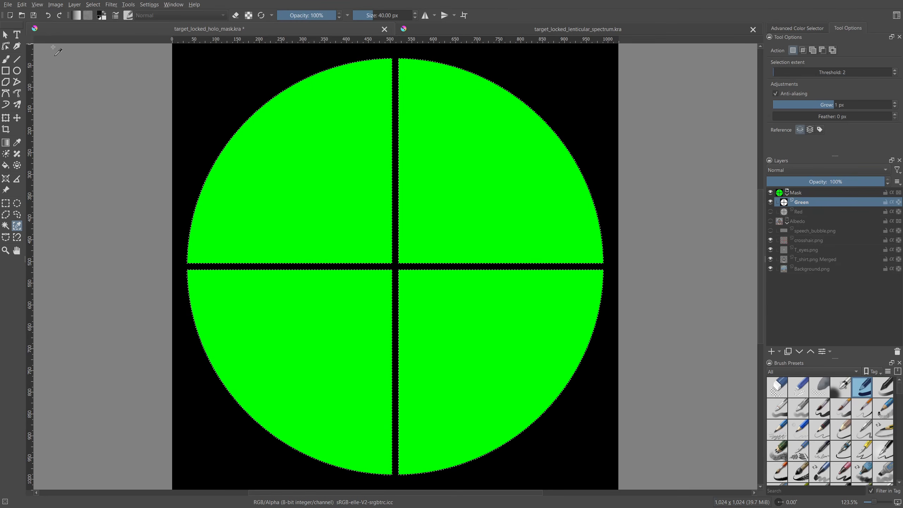
left_click(7, 140)
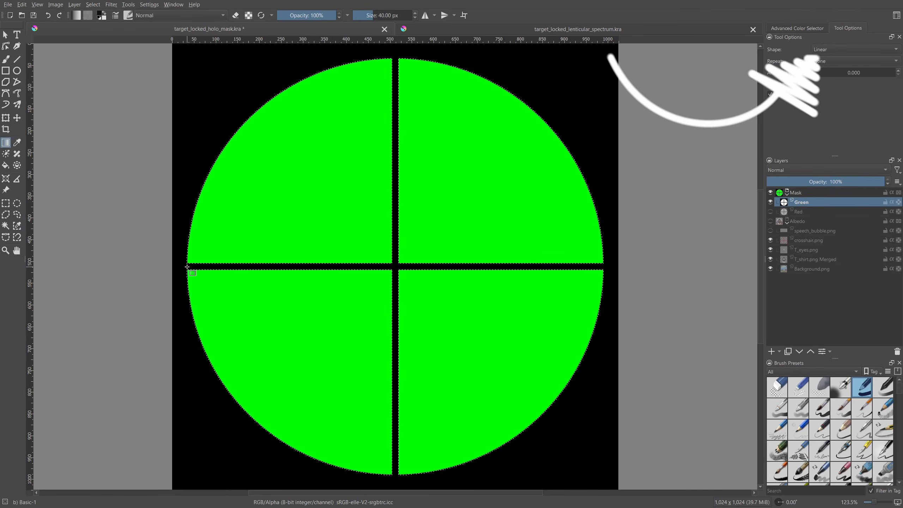
left_click_drag(457, 269, 602, 278)
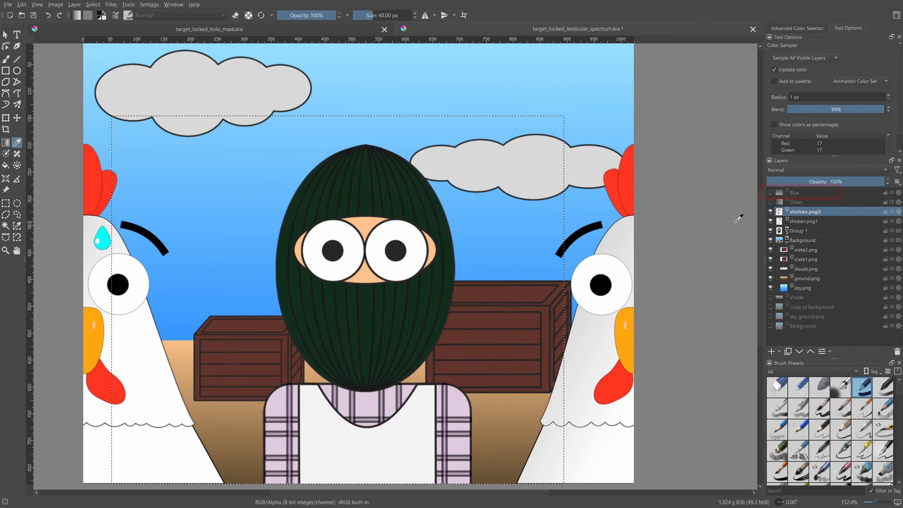
- In target_locked_lenticular_spectrum.kra, show the Blue gradient layer and sample its greys at the rectangular selection's lower and upper edges
left_click(770, 192)
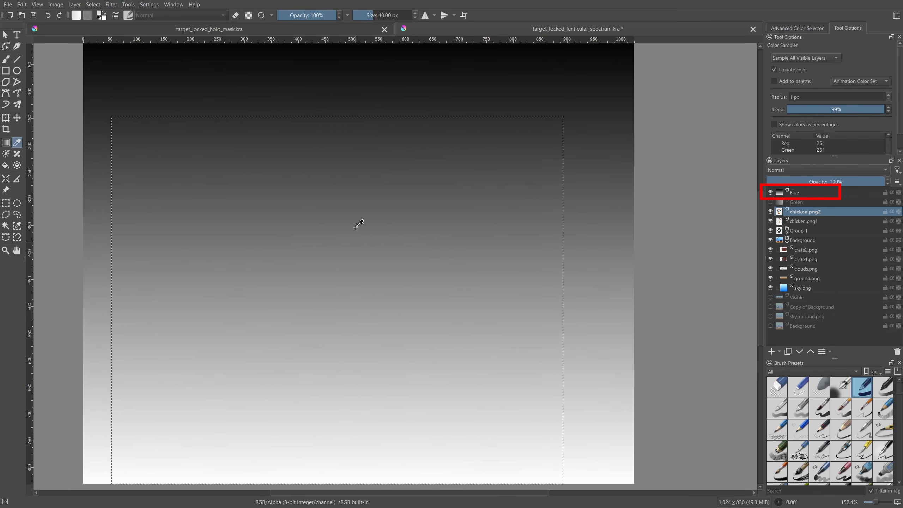
left_click(374, 163)
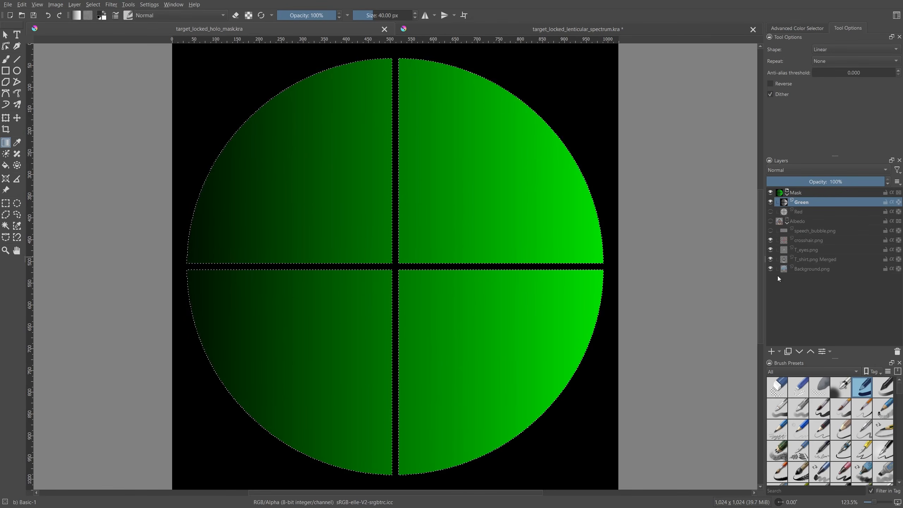
- In target_locked_holo_mask.kra, duplicate the Red layer under the name Blue, show the copy and hide the Green layer
left_click(797, 211)
key("Insert")
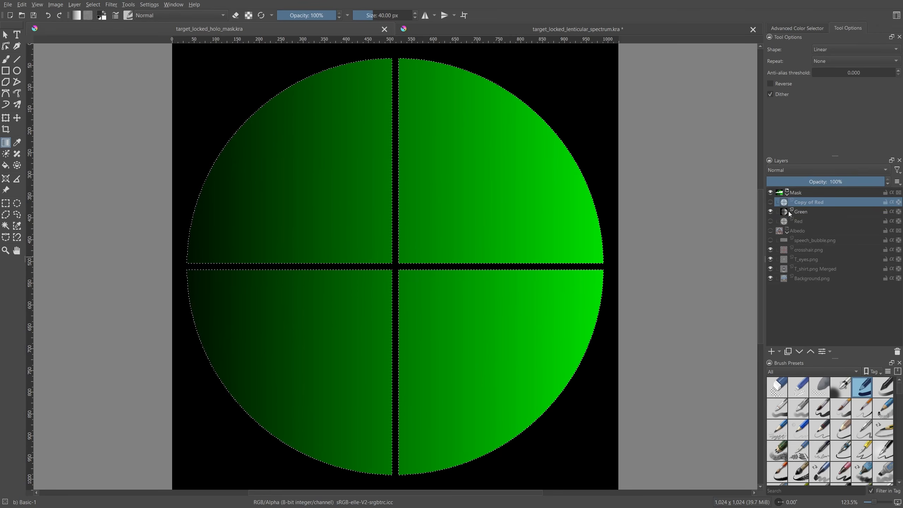
double_click(806, 202)
type("Blue")
key("Return")
left_click(770, 212)
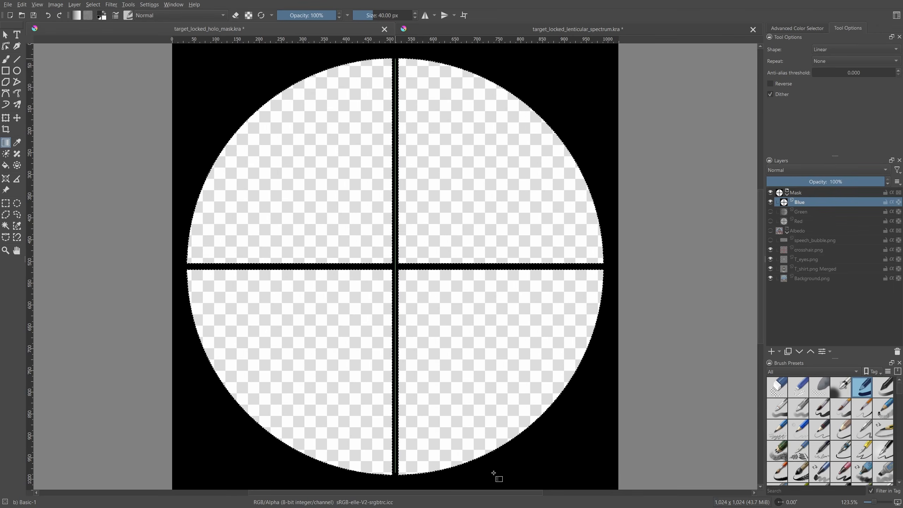
- Fill the selected quadrants on the Blue layer with a vertical dark-to-light gradient and limit its active channels to Blue and Alpha
left_click_drag(495, 475, 494, 475)
double_click(783, 202)
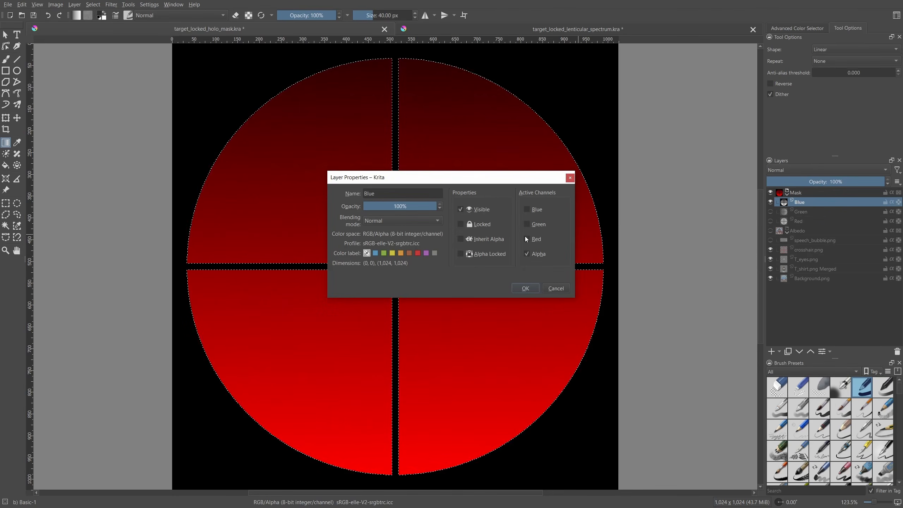
left_click(522, 240)
left_click(522, 210)
left_click(531, 288)
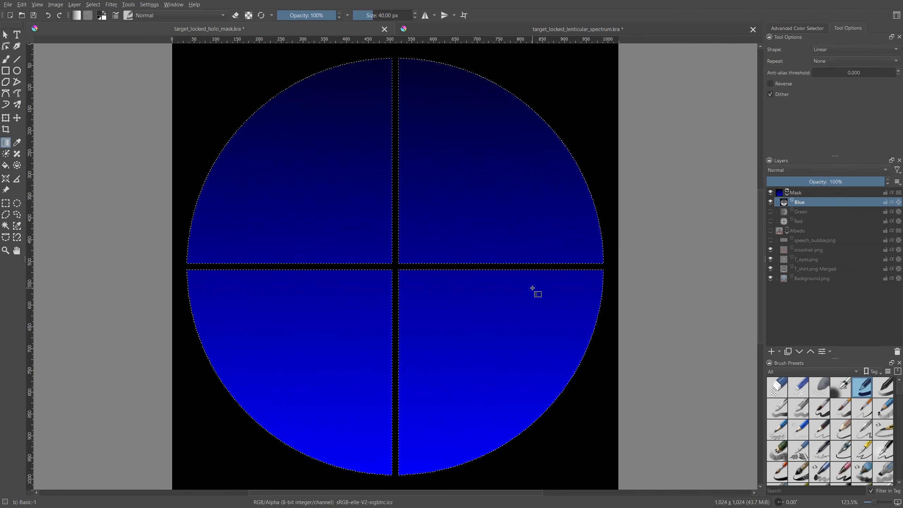
- Show the Green and Red layers together with Blue and export the mask as target_locked_lenticular_mask.tga
left_click(770, 211)
left_click(771, 221)
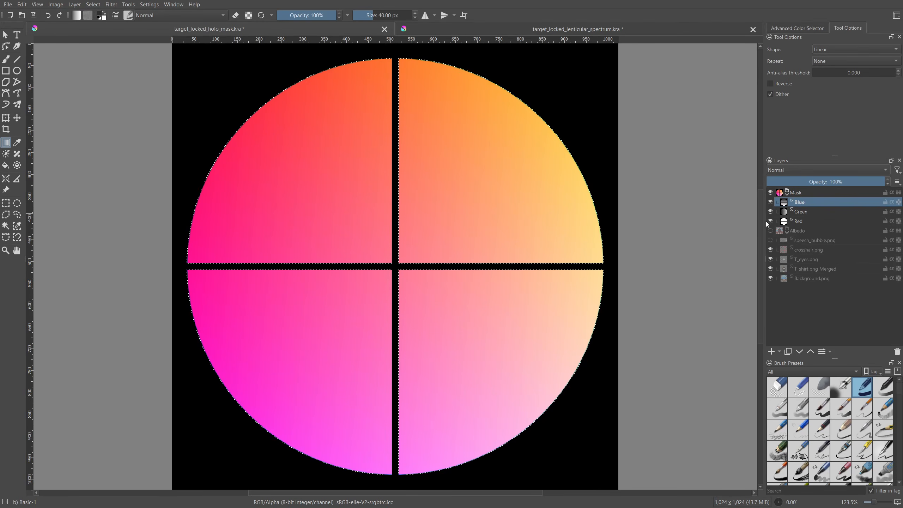
left_click(7, 4)
left_click(28, 85)
left_click(106, 164)
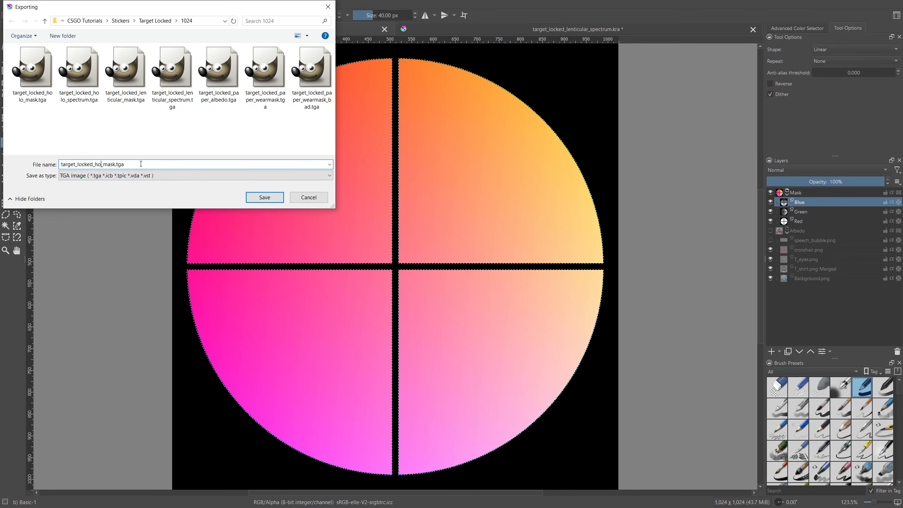
key("BackSpace")
key("BackSpace")
key("BackSpace")
key("BackSpace")
type("lenticular")
key("Return")
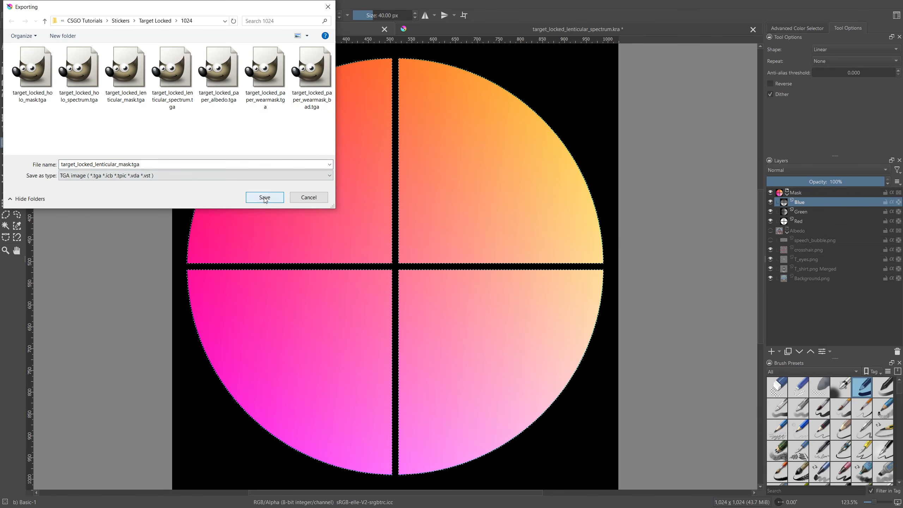
left_click(265, 198)
- In target_locked_lenticular_spectrum.kra, hide the Blue gradient layer and export the artwork as target_locked_lenticular_spectrum.tga
key("ctrl+Tab")
left_click(770, 193)
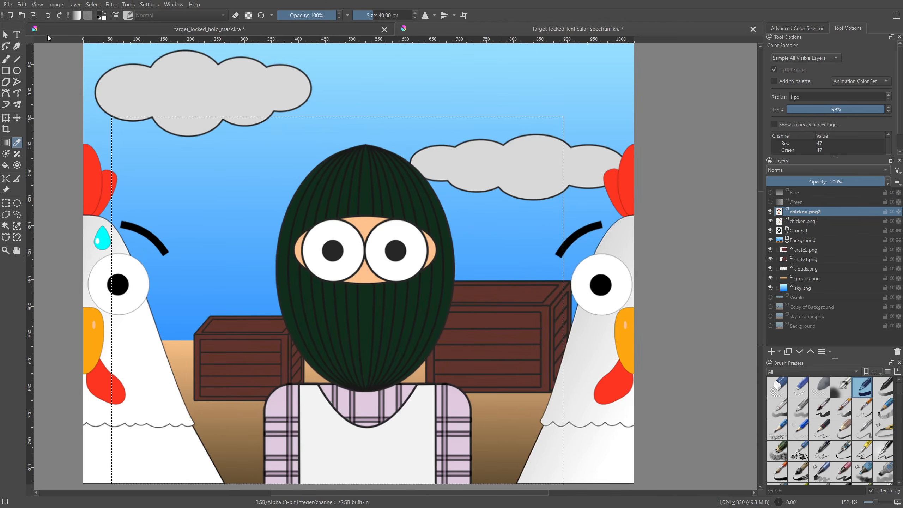
left_click(8, 4)
left_click(28, 79)
key("Return")
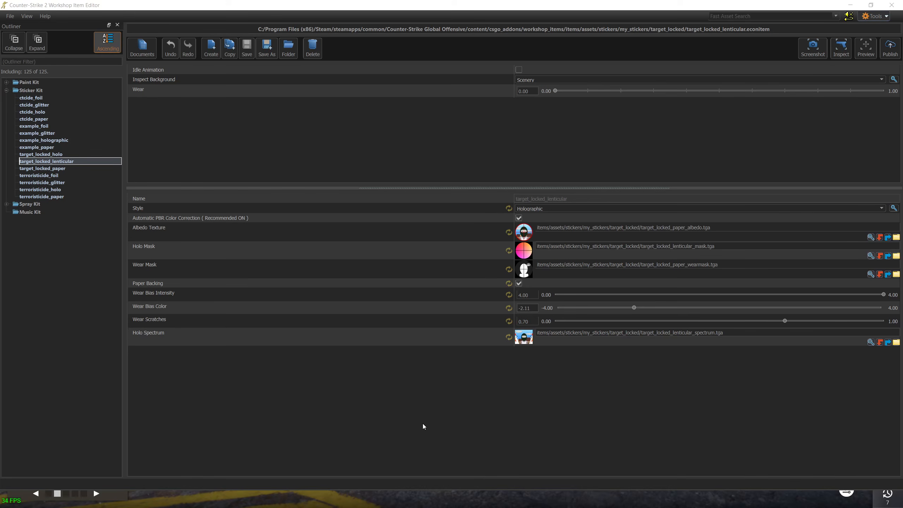
- Inspect the target_locked_lenticular sticker from the Counter-Strike 2 Workshop Item Editor and preview it on the AWP with the next weapon preset
left_click(841, 48)
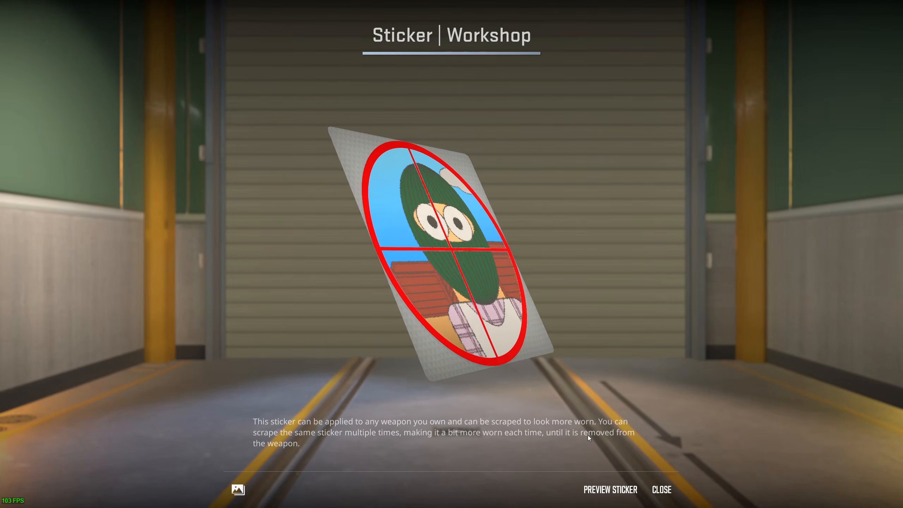
left_click_drag(319, 431, 395, 435)
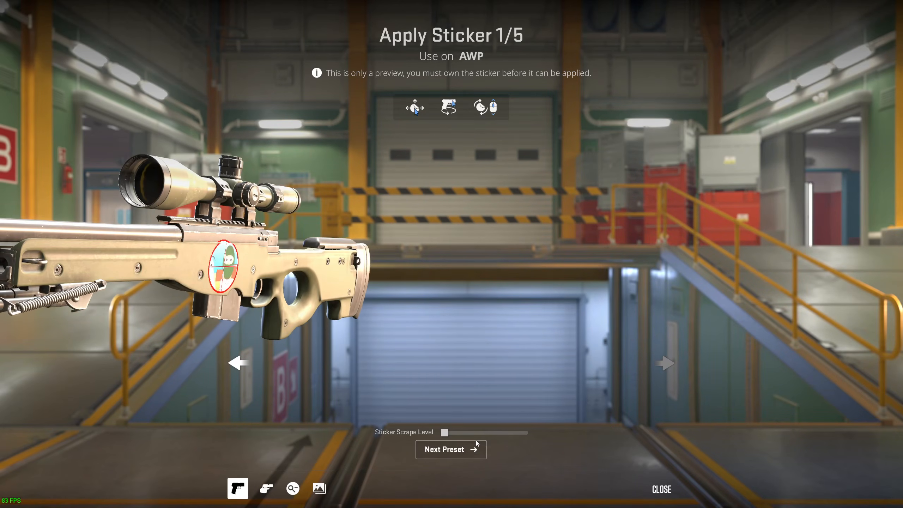
left_click(475, 441)
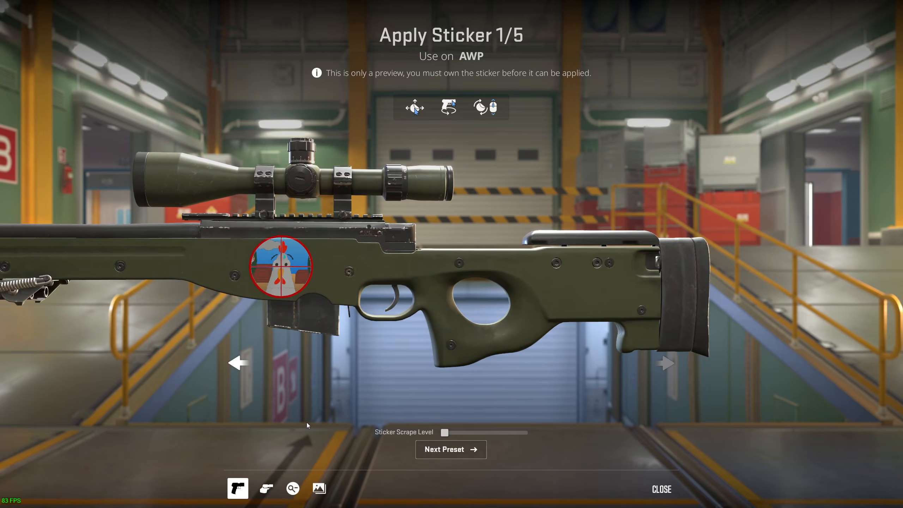